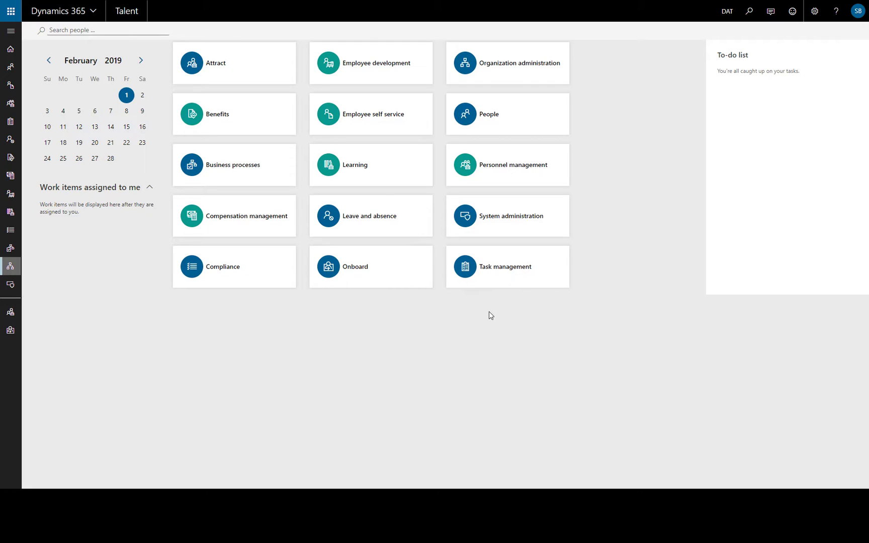
Open the Jobs list from the Organization administration workspace
left_click(499, 63)
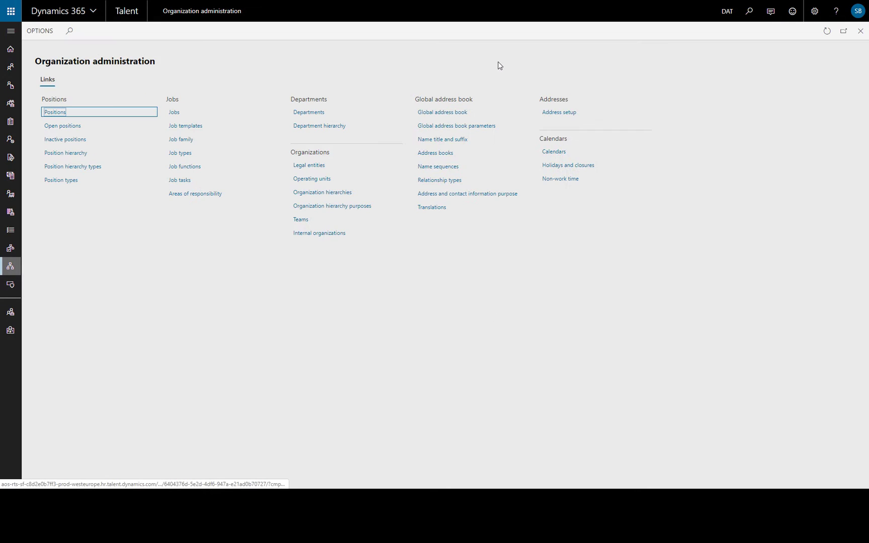
left_click(171, 113)
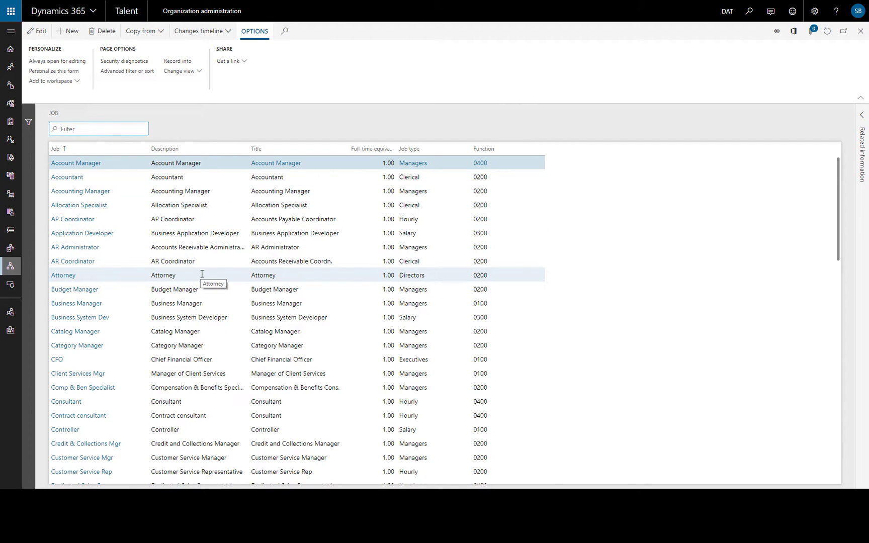
Create and save a job 'SEO Manager' with description 'Specialist in SEO/SEM'
left_click(74, 34)
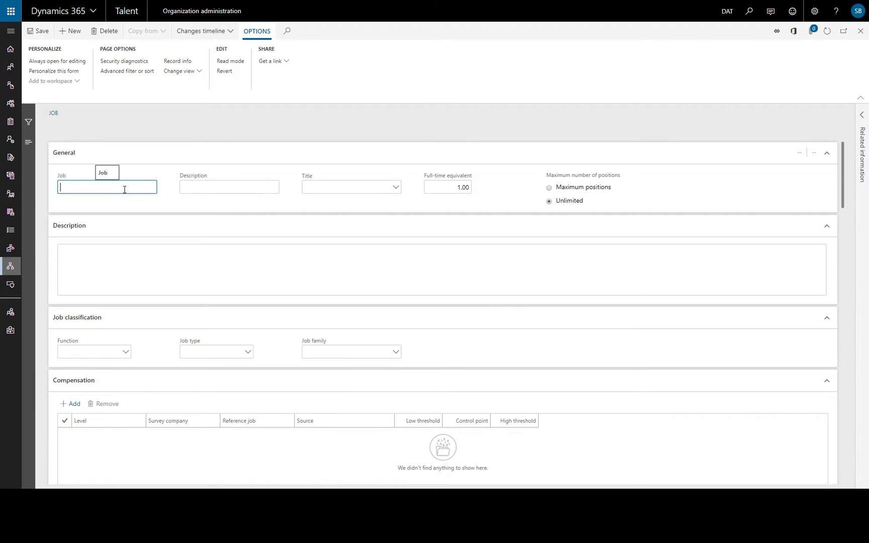
type("SEO Manager")
key("Tab")
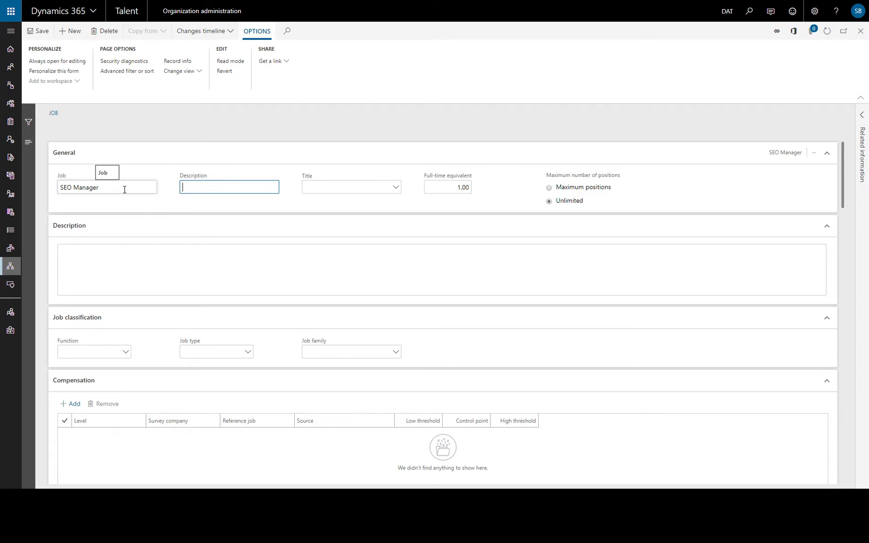
type("Specialist in SEO/SEM")
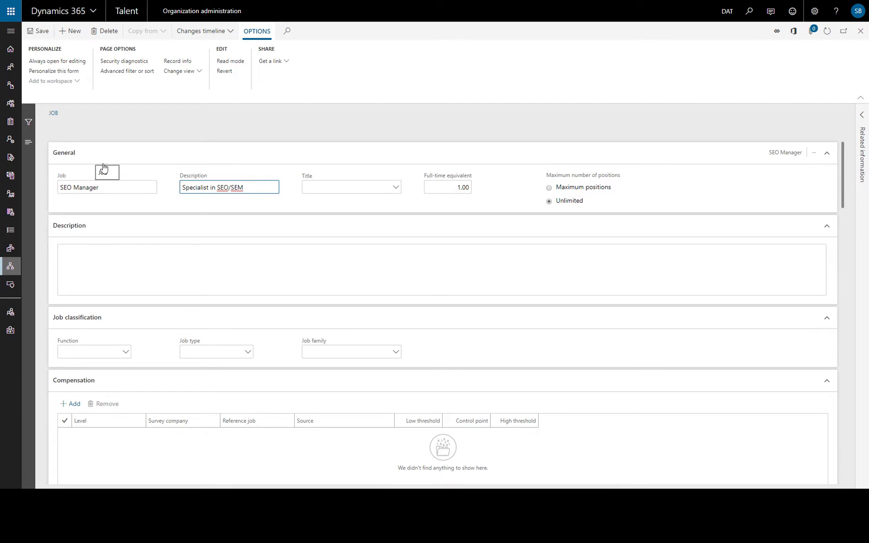
left_click(42, 31)
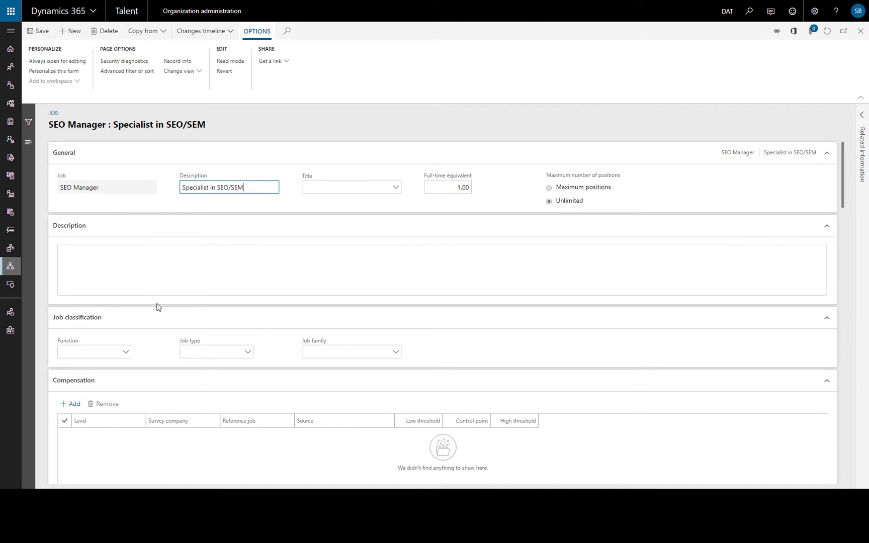
scroll(286, 294, "down", 10)
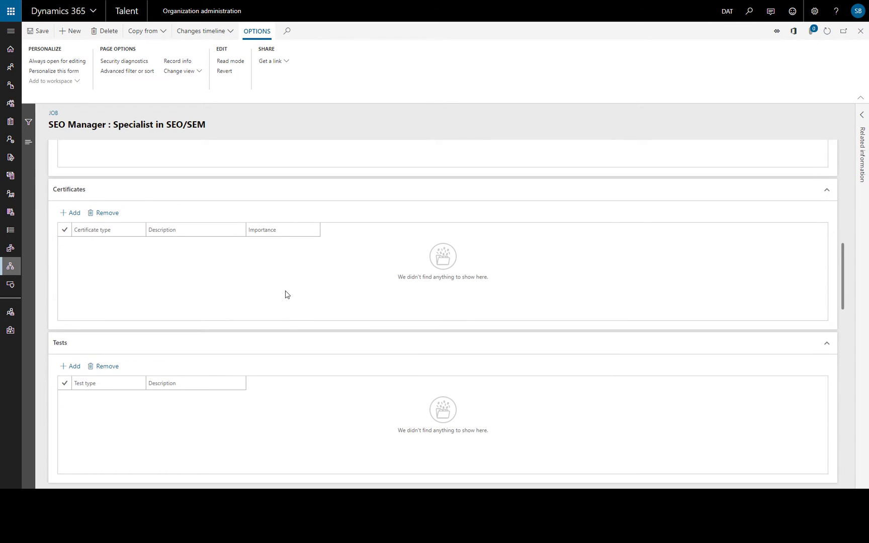
scroll(287, 294, "up", 3)
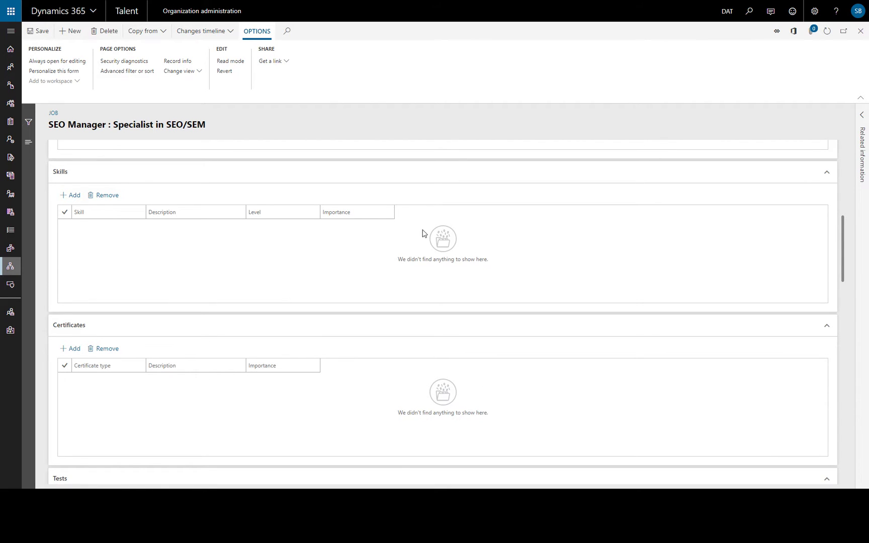
scroll(399, 282, "up", 5)
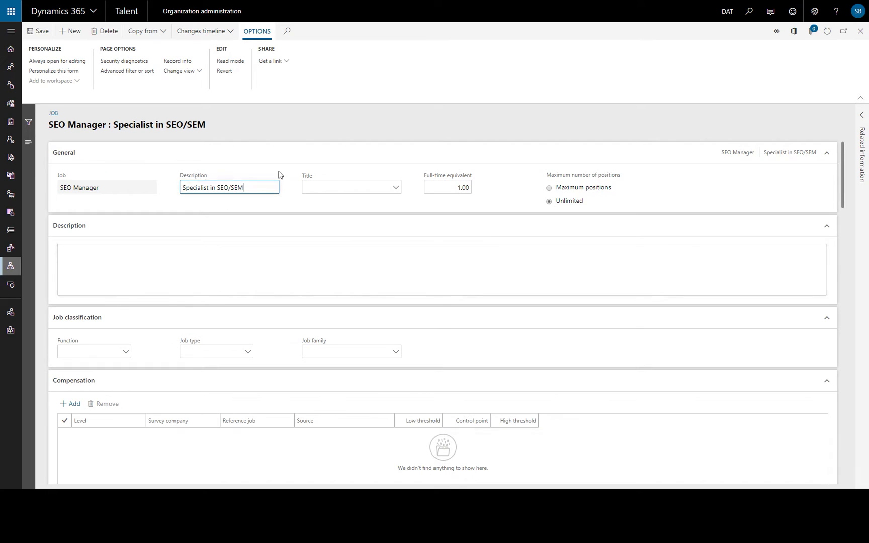
left_click(395, 188)
left_click(395, 188)
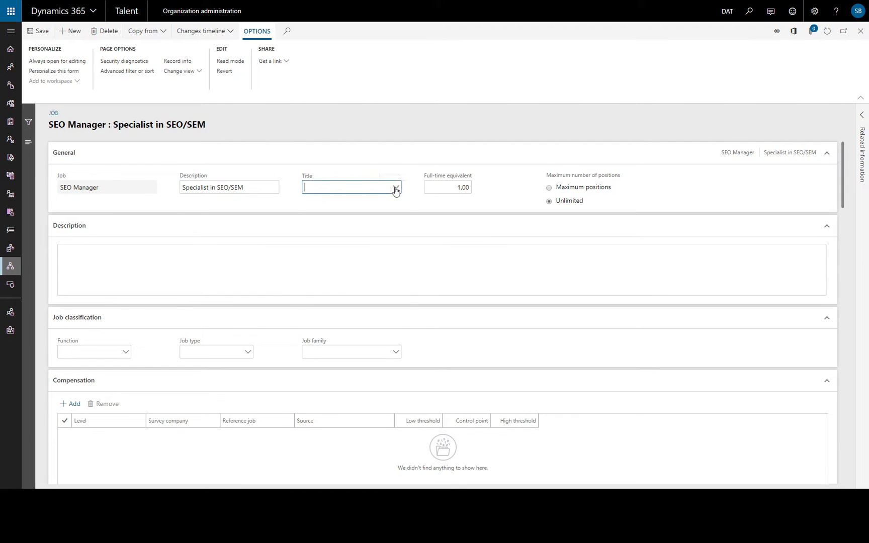
scroll(361, 246, "down", 5)
scroll(360, 242, "down", 1)
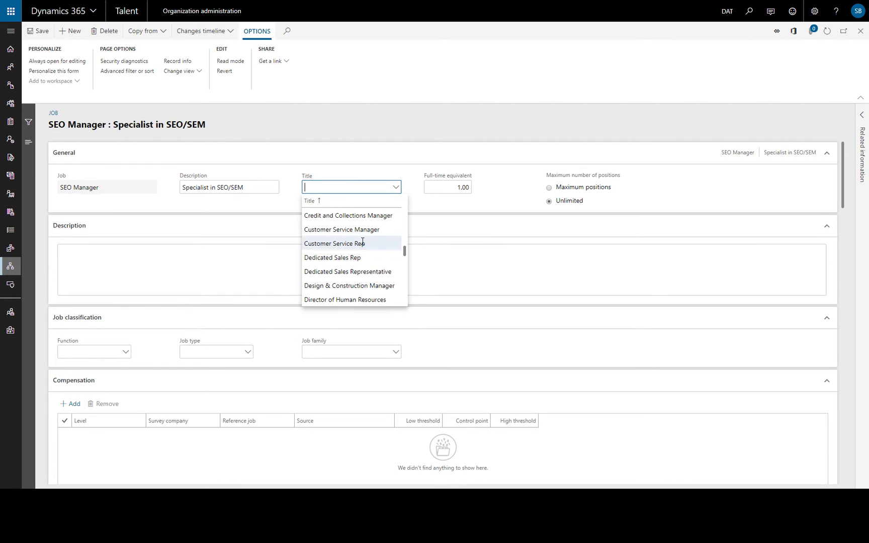
scroll(360, 243, "up", 6)
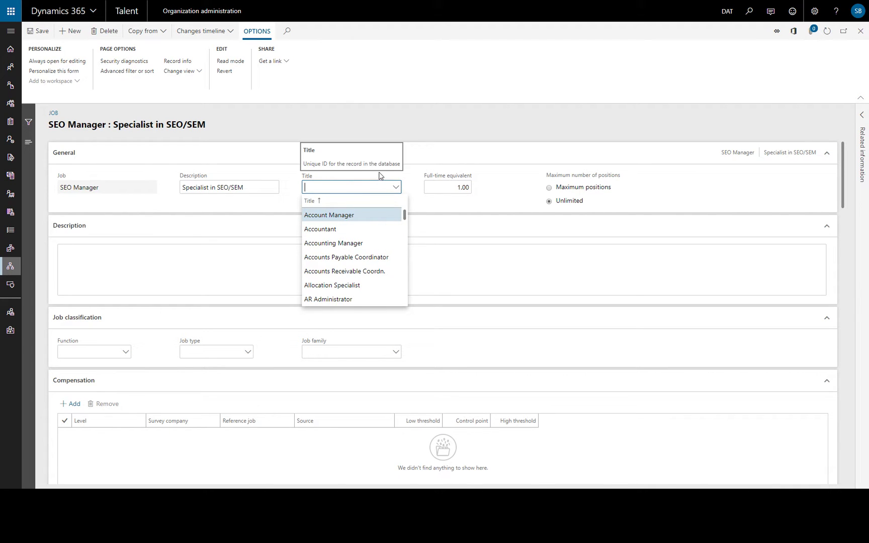
left_click(423, 158)
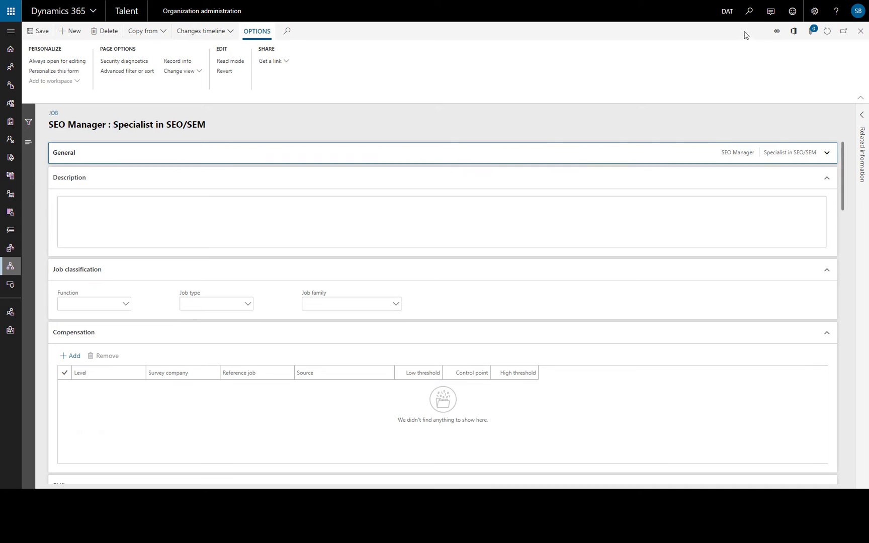
Add and save 'SEO Manager' on the Titles page, then go back to Organization administration
left_click(752, 14)
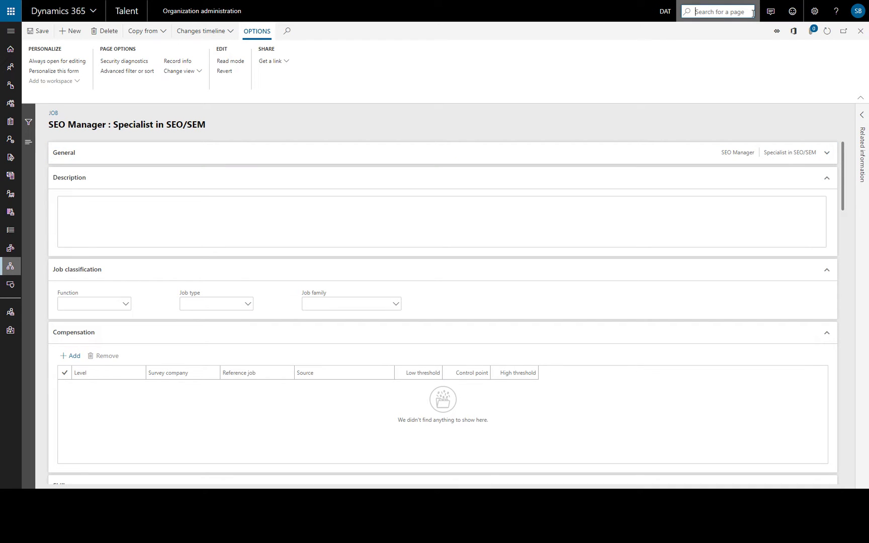
type("tit")
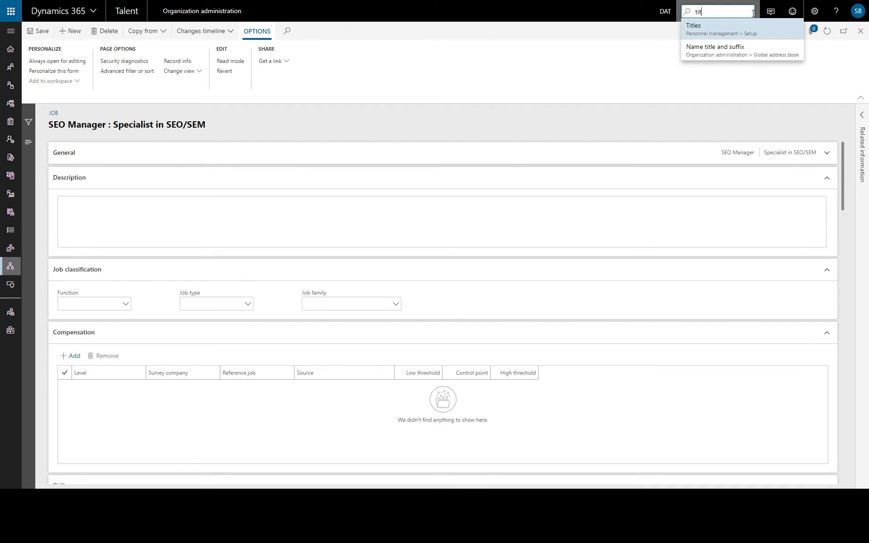
key("Return")
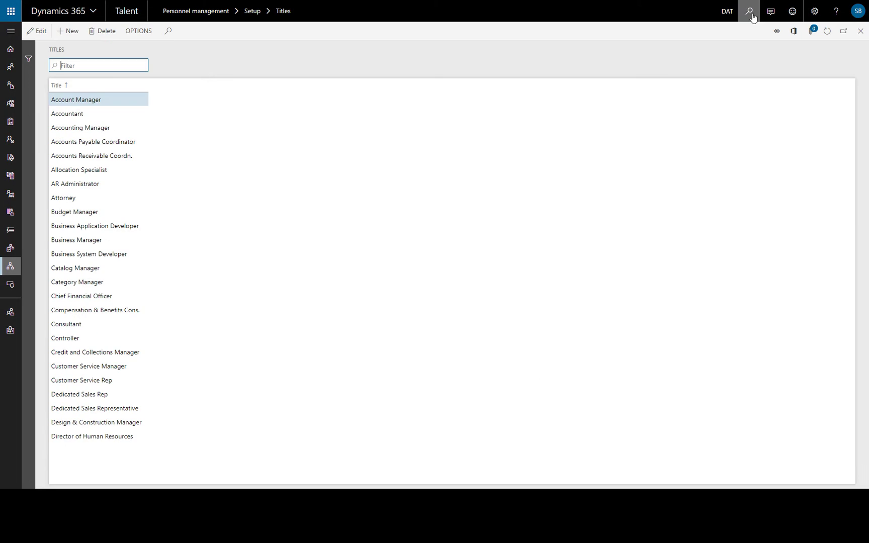
left_click(72, 32)
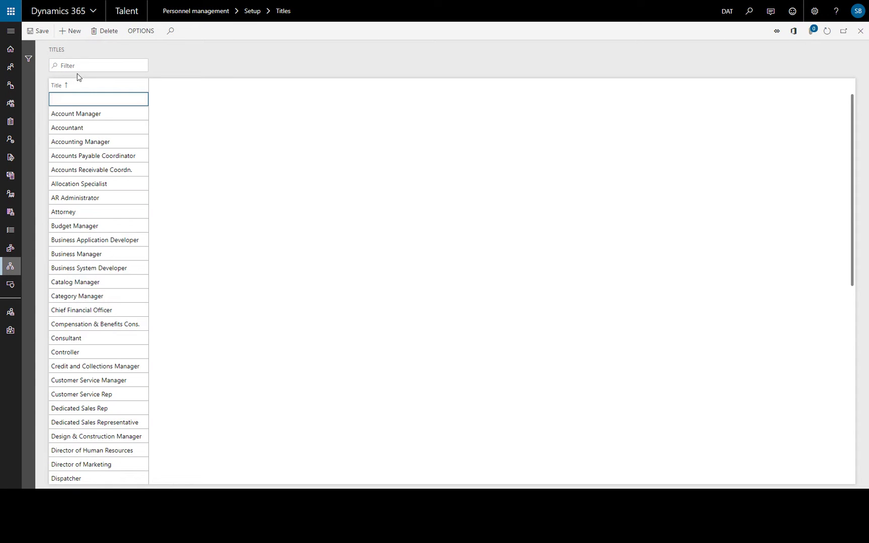
type("SEO Manager")
left_click(36, 31)
left_click(16, 265)
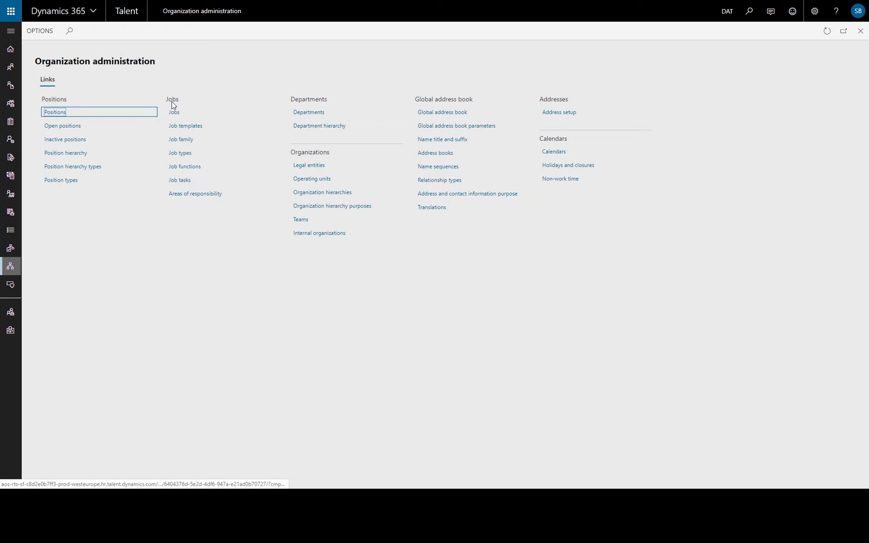
Filter the Jobs list for 'SEo' and open the SEO Manager job for editing
left_click(174, 112)
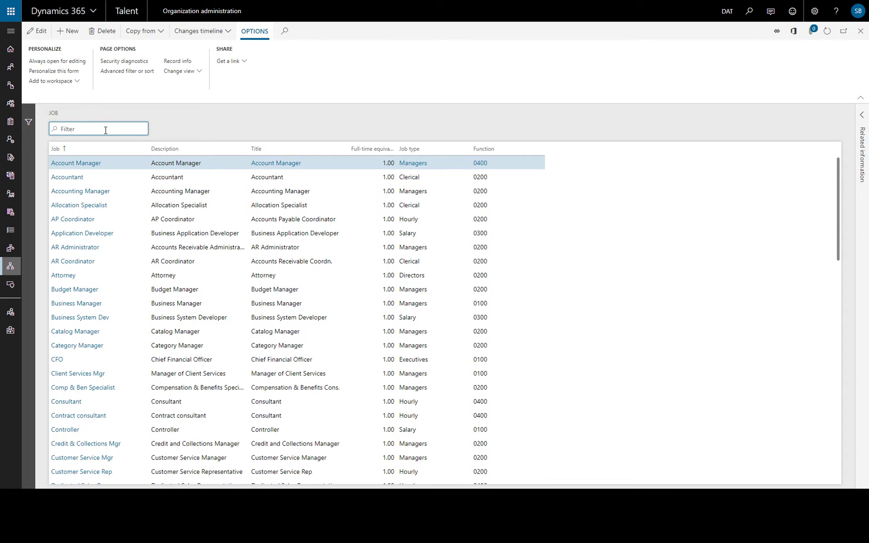
type("SEo")
key("Return")
left_click(67, 162)
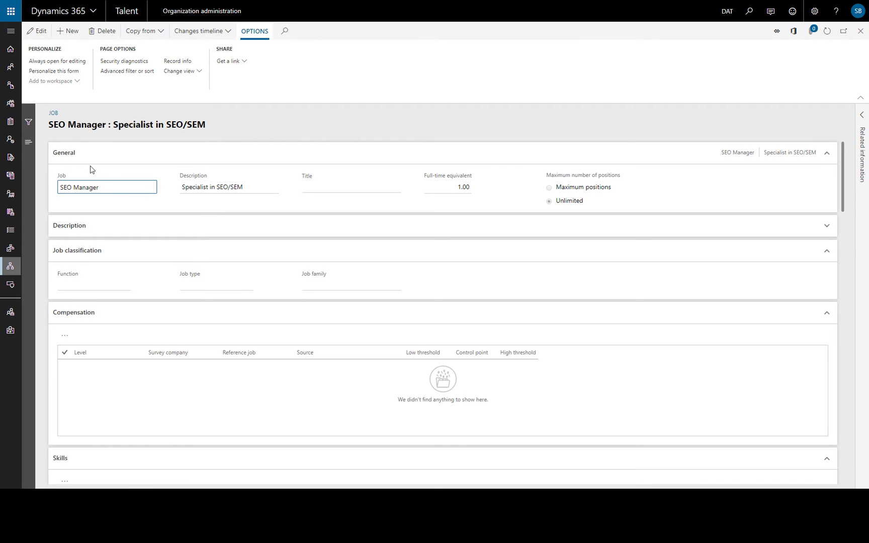
left_click(37, 32)
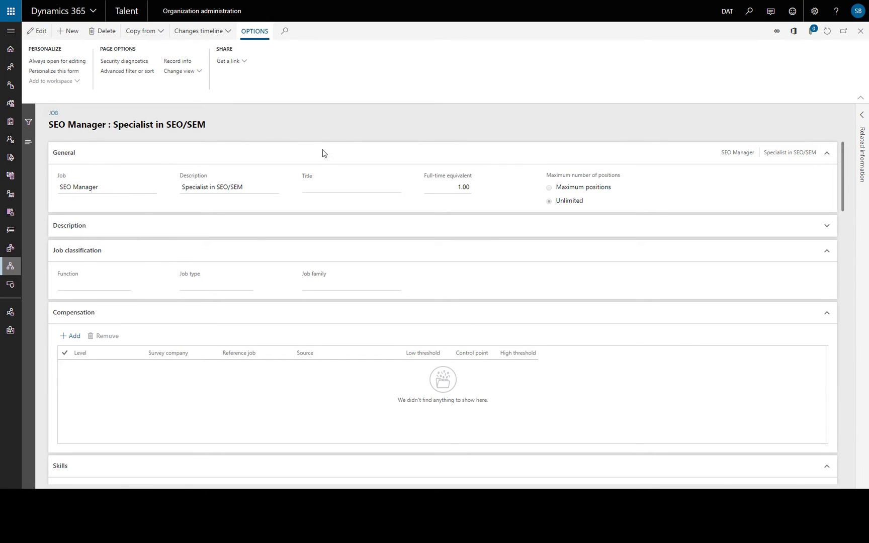
Set the job title to SEO Manager and keep maximum positions at Unlimited
left_click(396, 187)
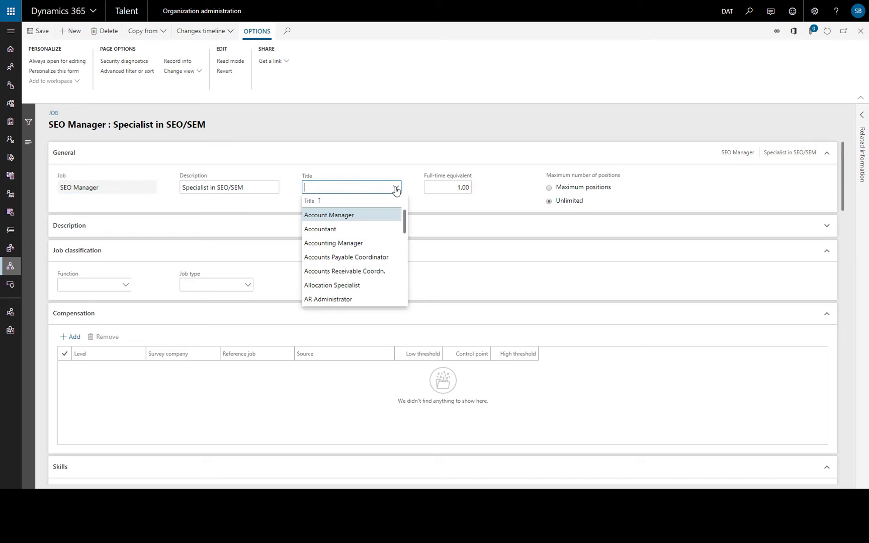
type("seo")
left_click(395, 188)
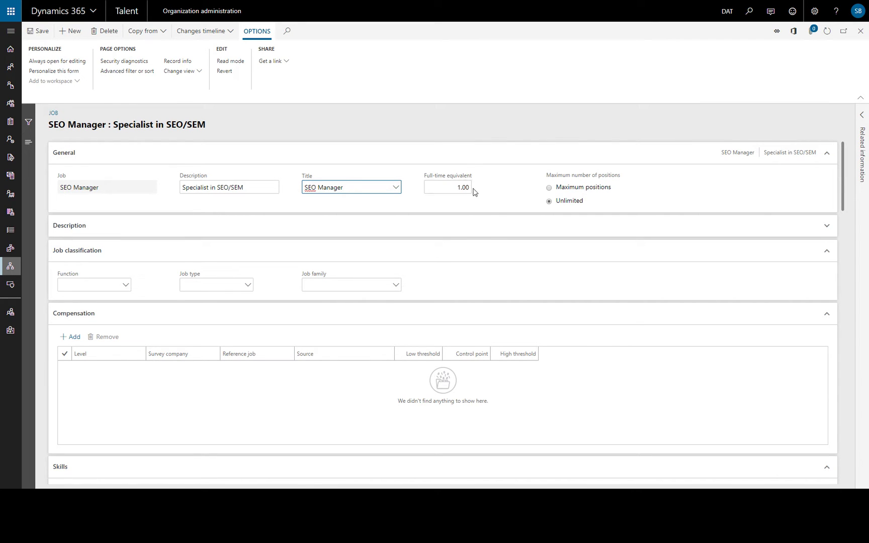
mouse_move(453, 183)
left_click(575, 189)
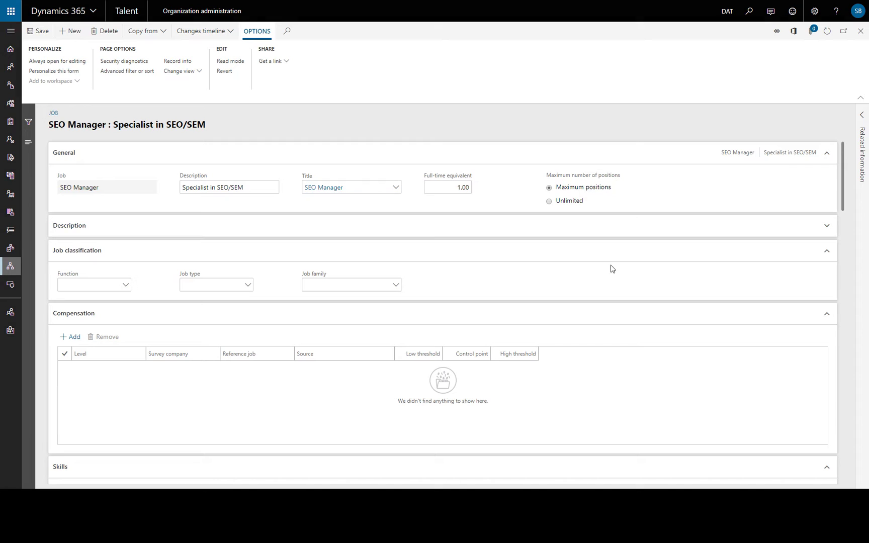
left_click(567, 202)
Classify the job with function 0200 Professionals and job type Salary
left_click(505, 226)
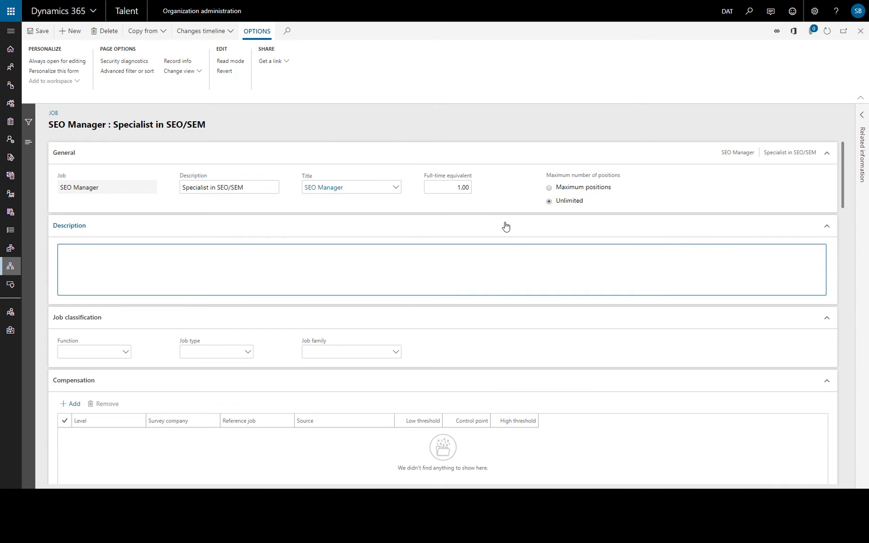
scroll(493, 345, "down", 2)
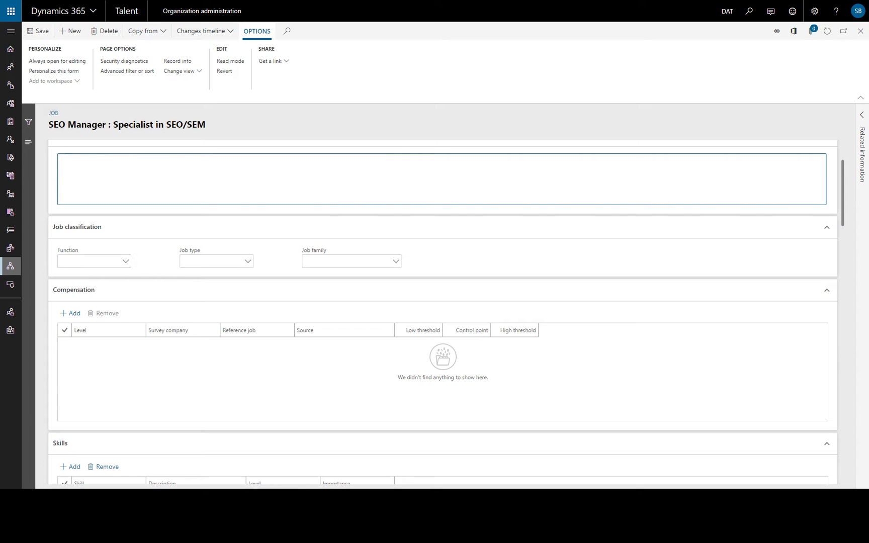
left_click(126, 263)
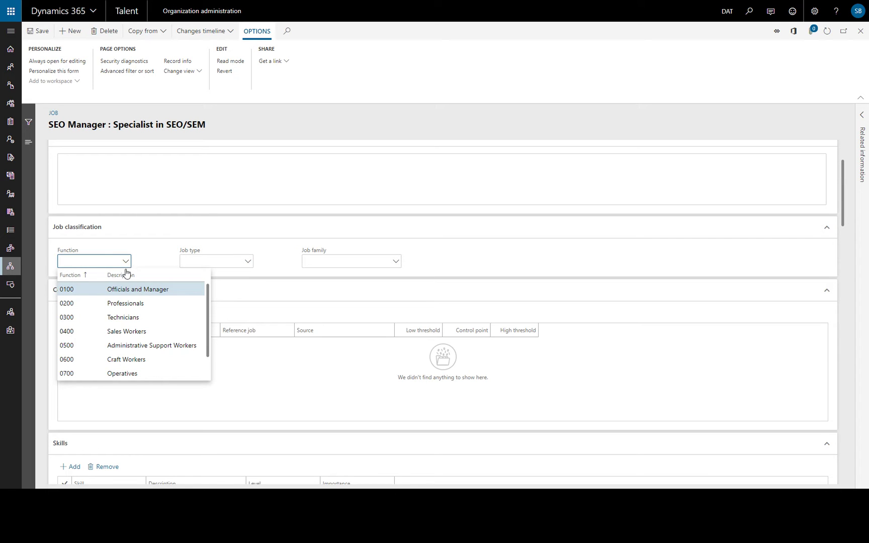
left_click(123, 308)
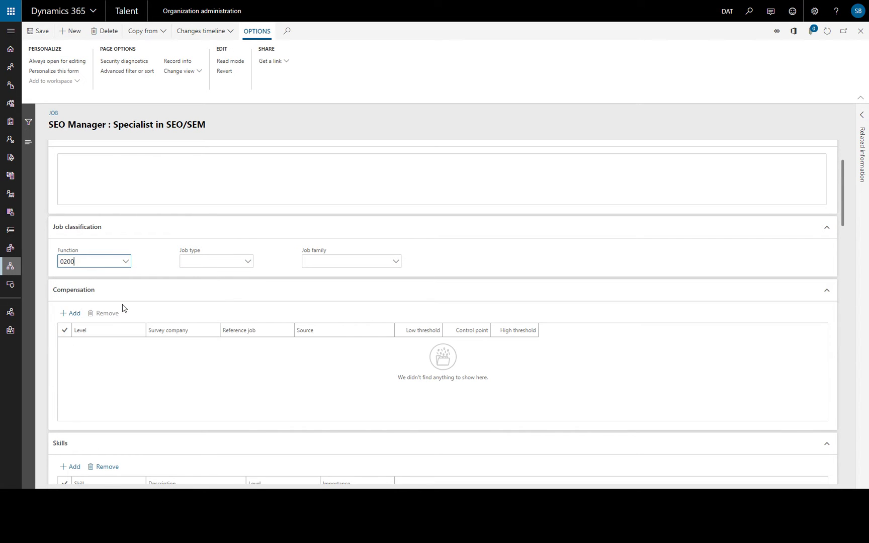
left_click(250, 263)
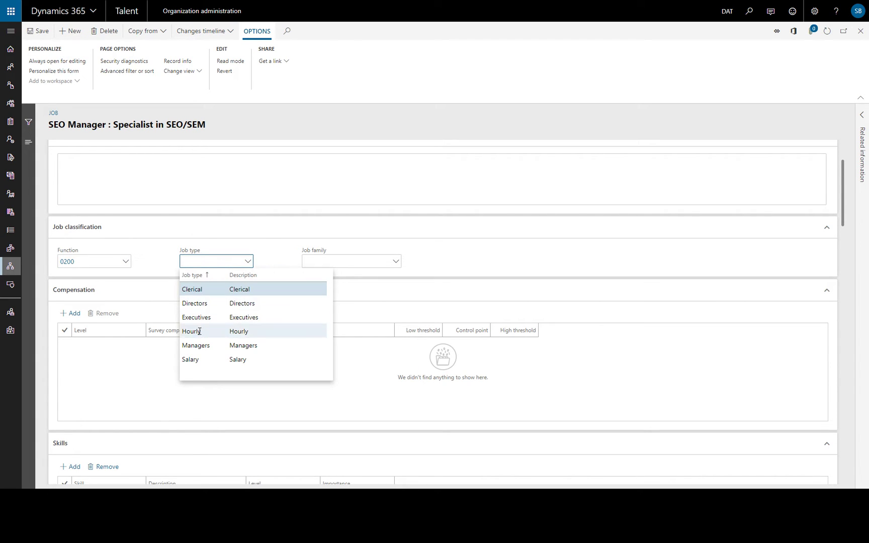
left_click(205, 358)
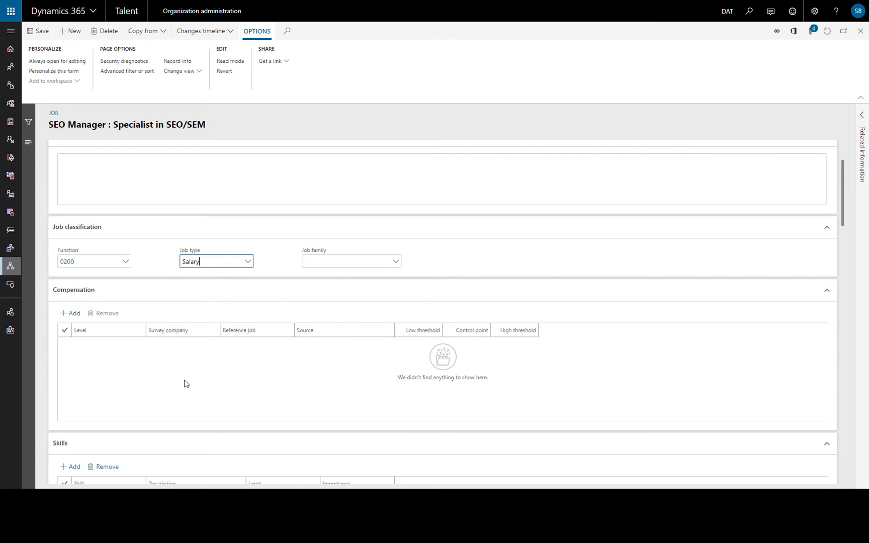
scroll(169, 382, "down", 3)
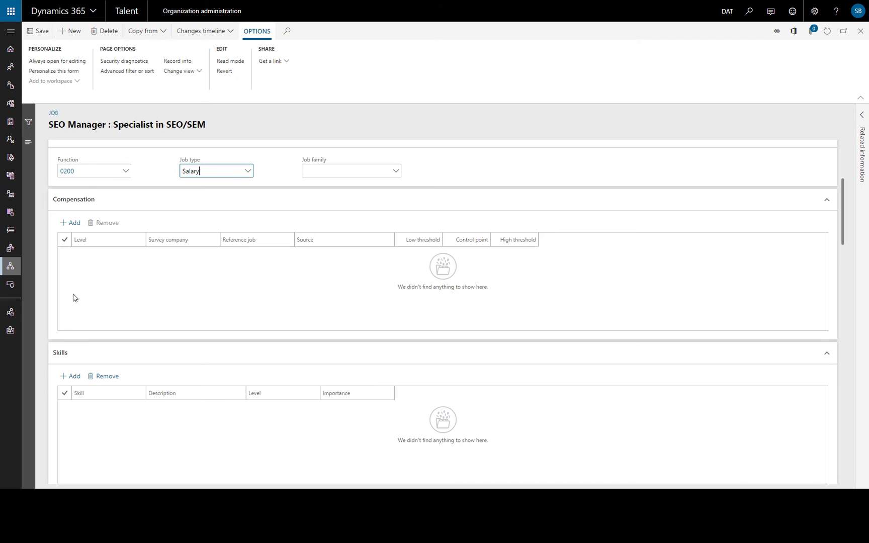
Add a compensation line with level G01
left_click(73, 223)
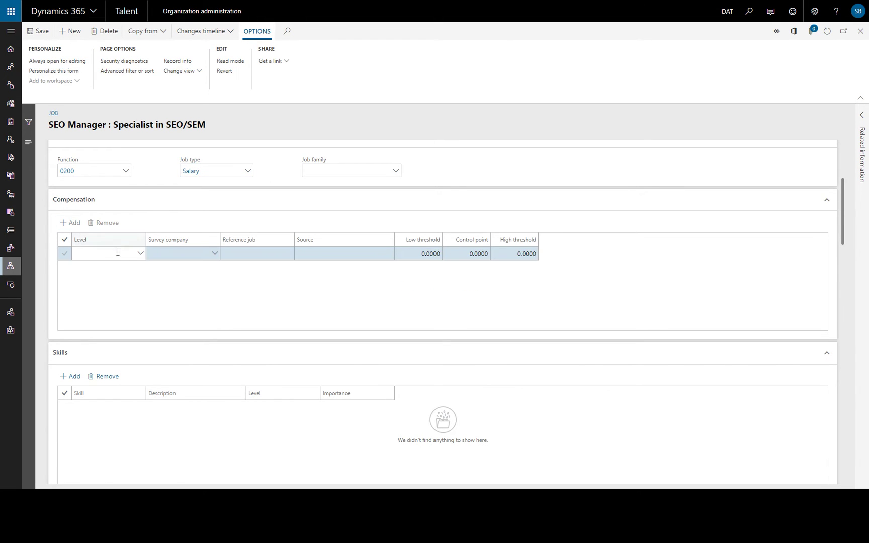
left_click(141, 253)
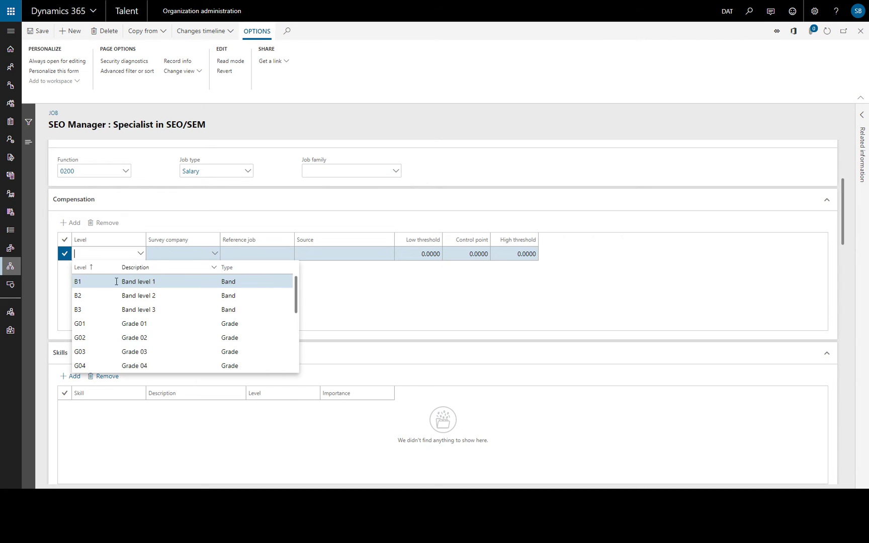
left_click(153, 324)
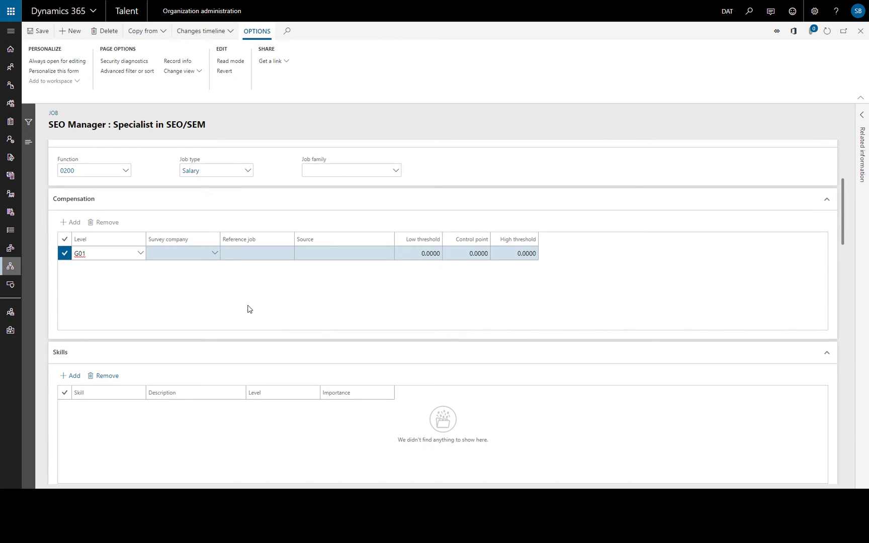
scroll(248, 306, "down", 3)
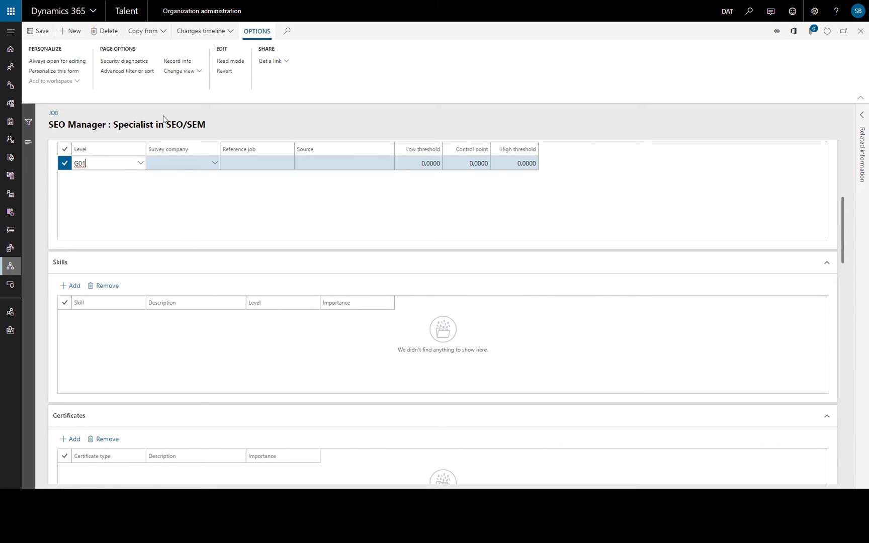
Copy skills, certificates, tests and screenings from the Sales Associate template into the job
left_click(161, 34)
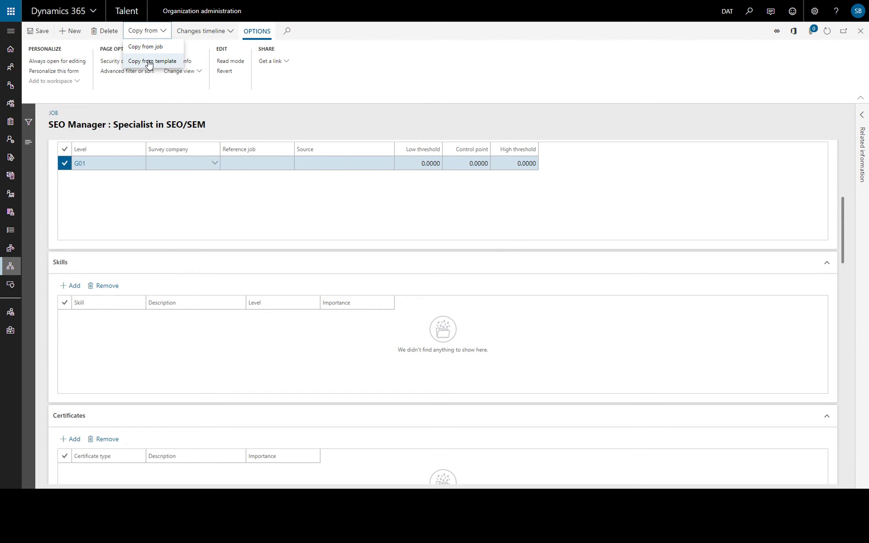
left_click(151, 61)
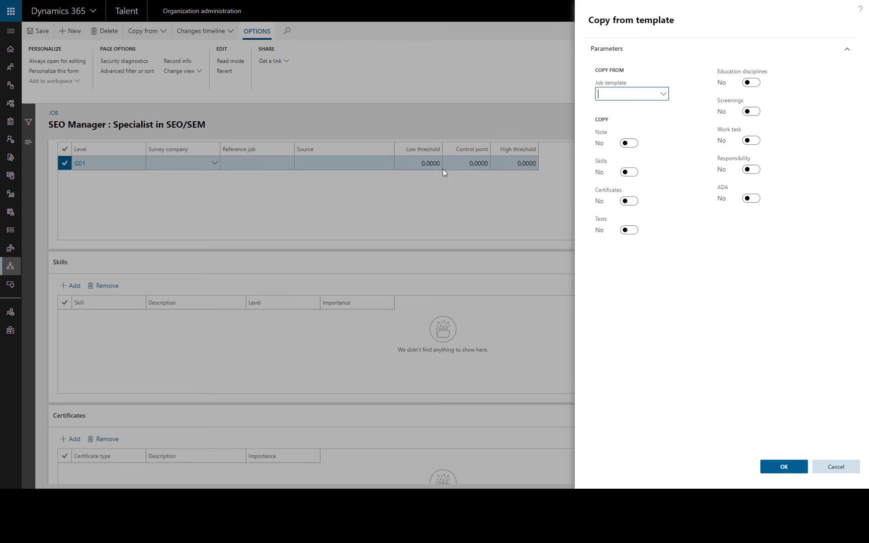
left_click(663, 95)
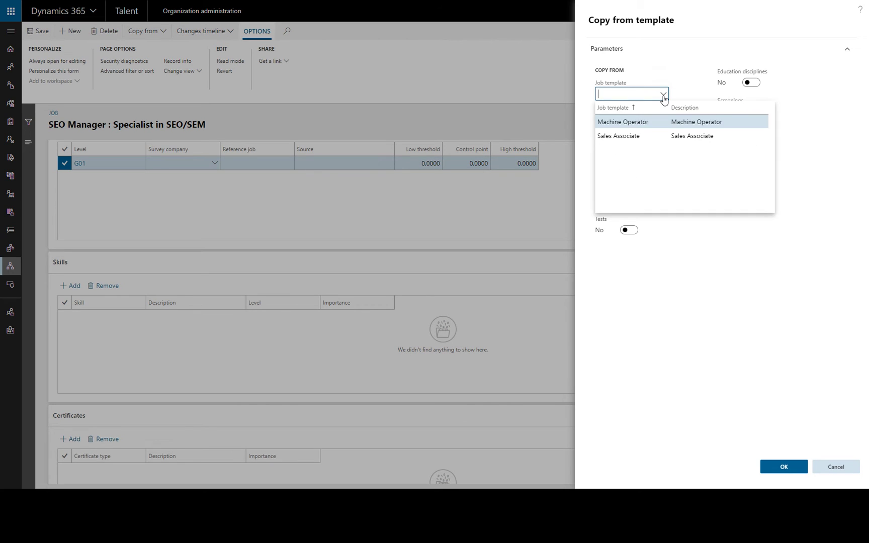
left_click(631, 134)
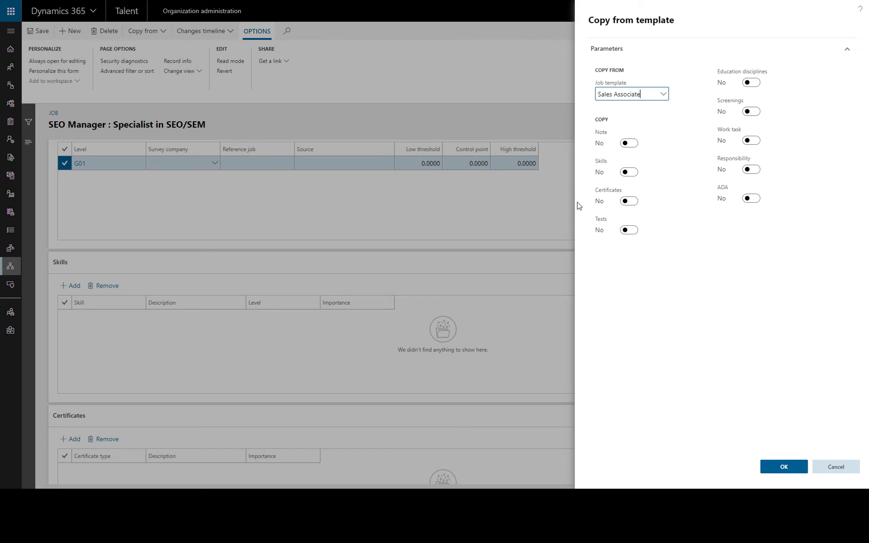
left_click(632, 172)
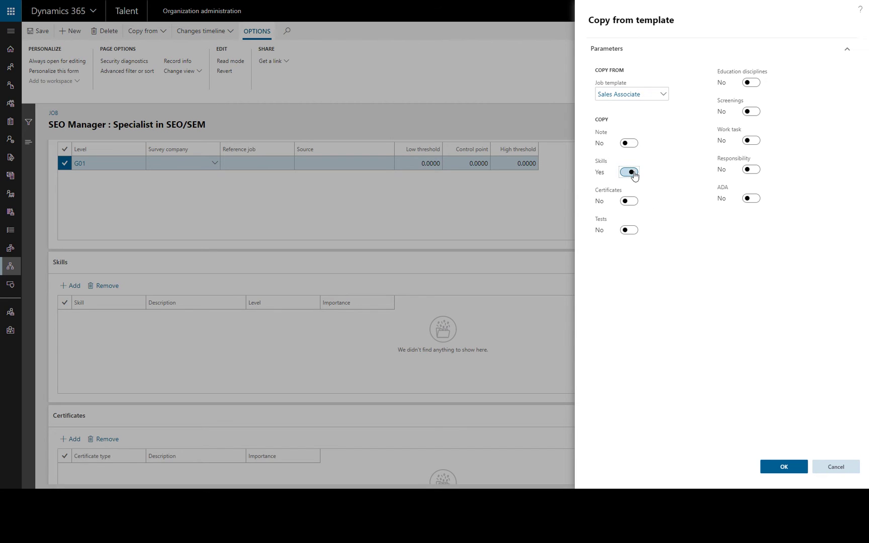
left_click(630, 200)
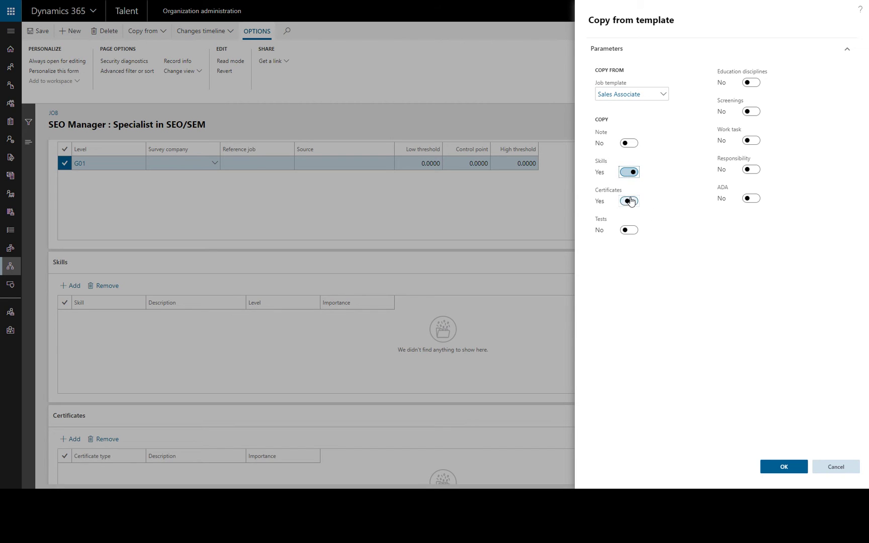
left_click(631, 230)
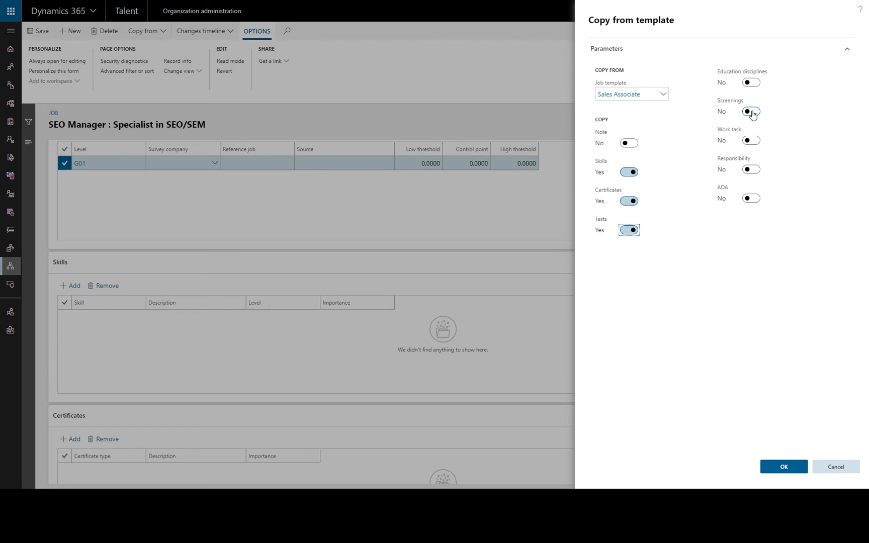
left_click(751, 111)
left_click(772, 467)
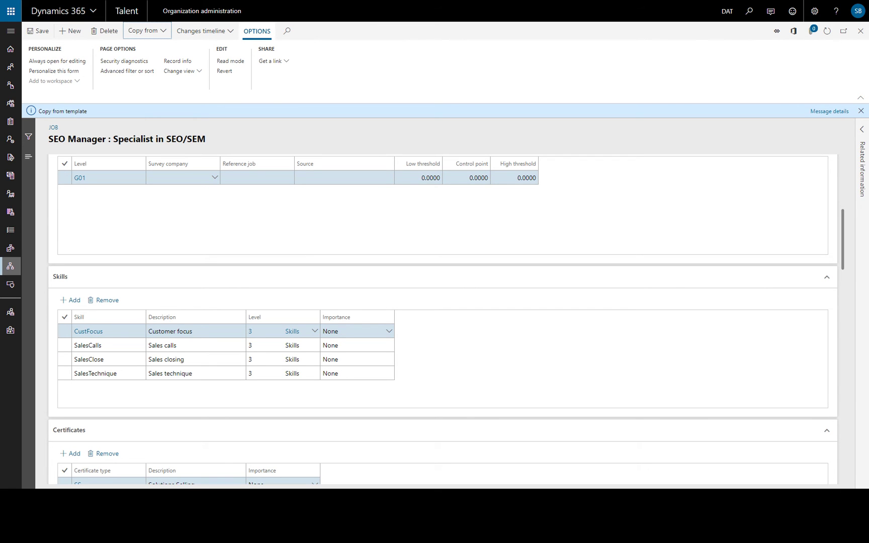
scroll(303, 254, "down", 10)
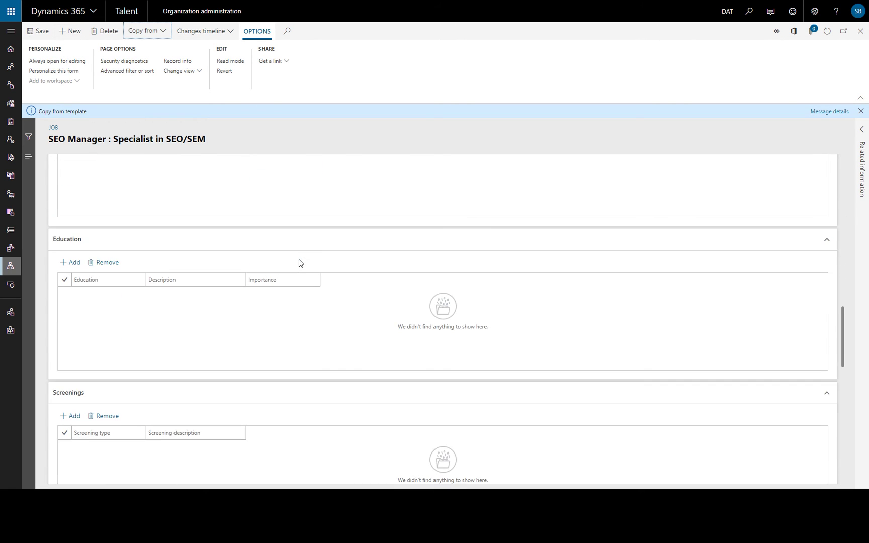
scroll(300, 264, "down", 5)
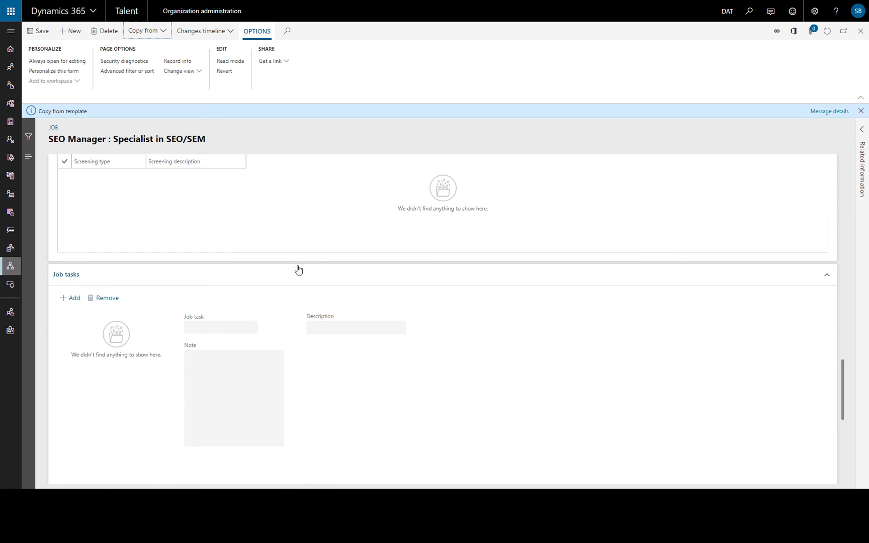
scroll(297, 269, "down", 3)
scroll(201, 267, "up", 2)
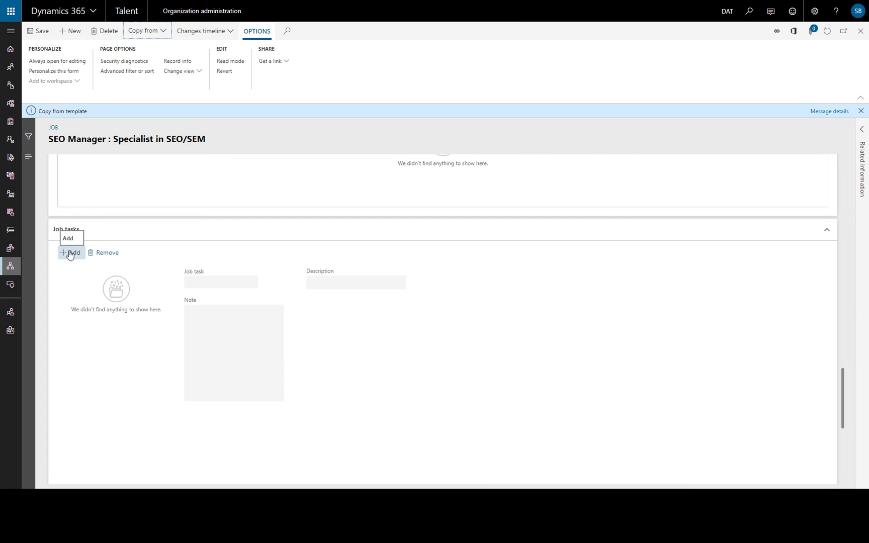
Add a job task line set to Strategy
left_click(70, 253)
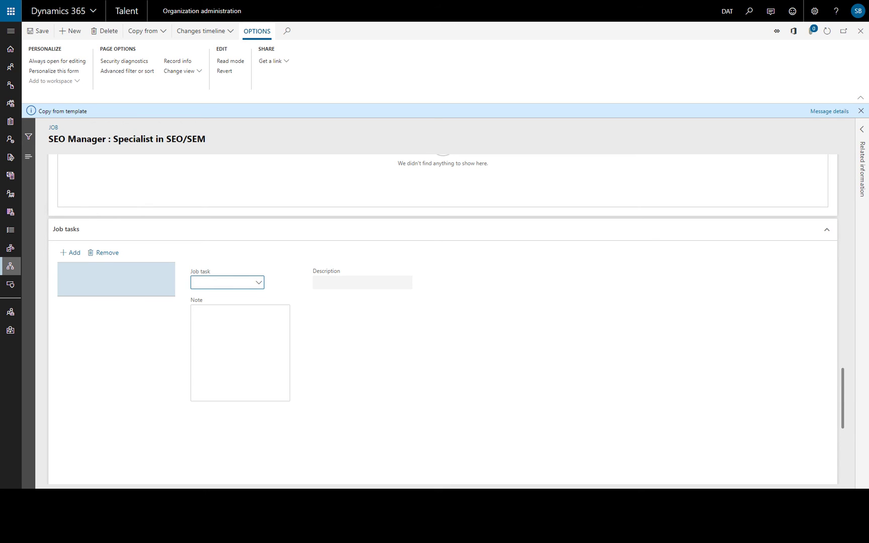
left_click(258, 282)
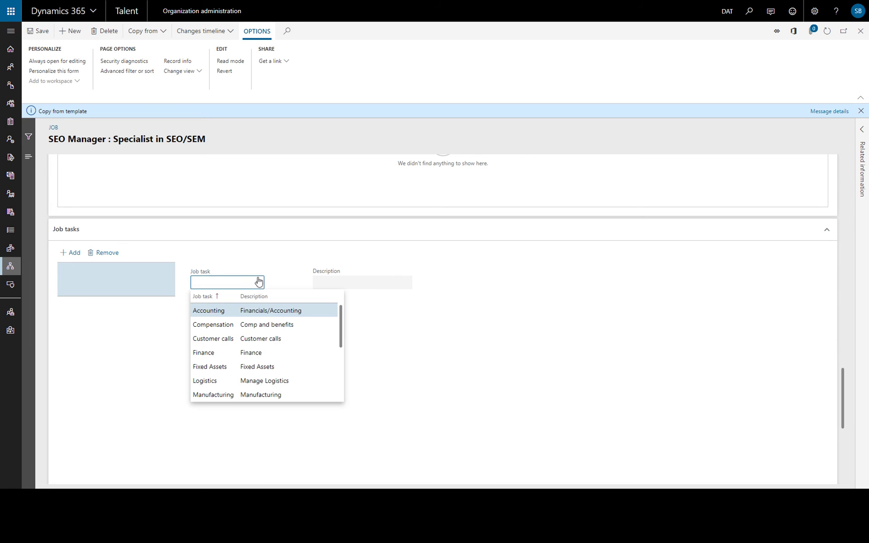
type("str")
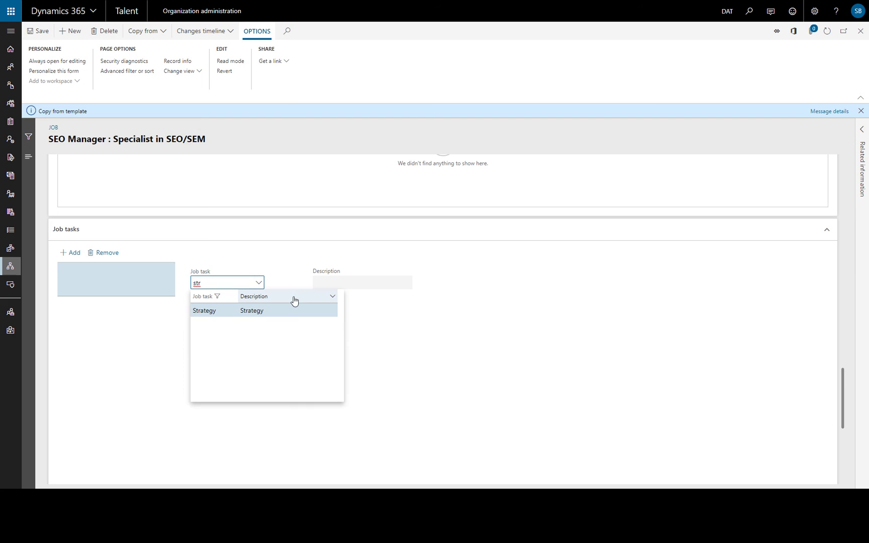
left_click(296, 312)
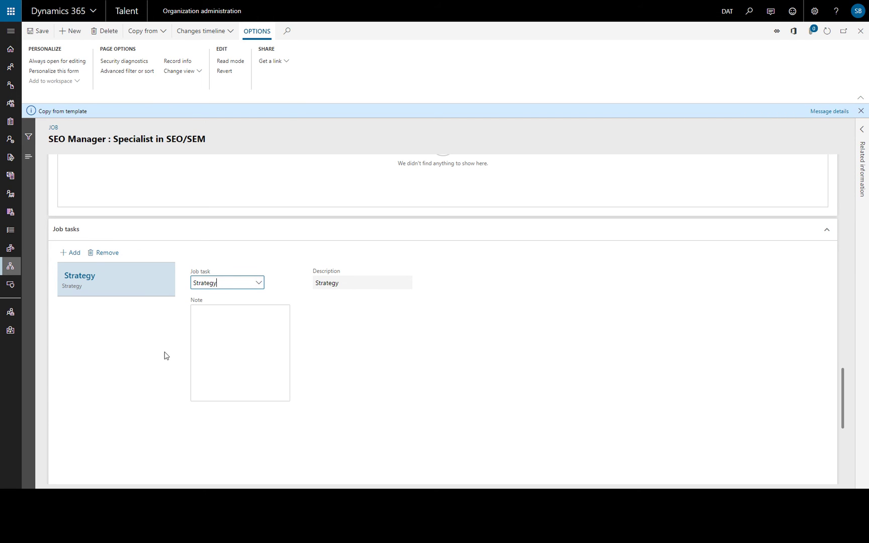
scroll(164, 355, "down", 4)
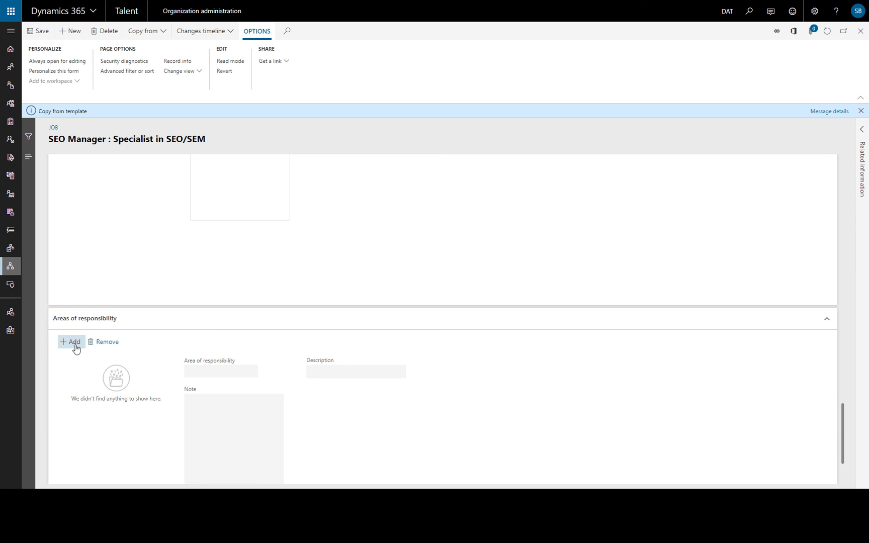
Add an area of responsibility line set to Sales
scroll(77, 346, "down", 2)
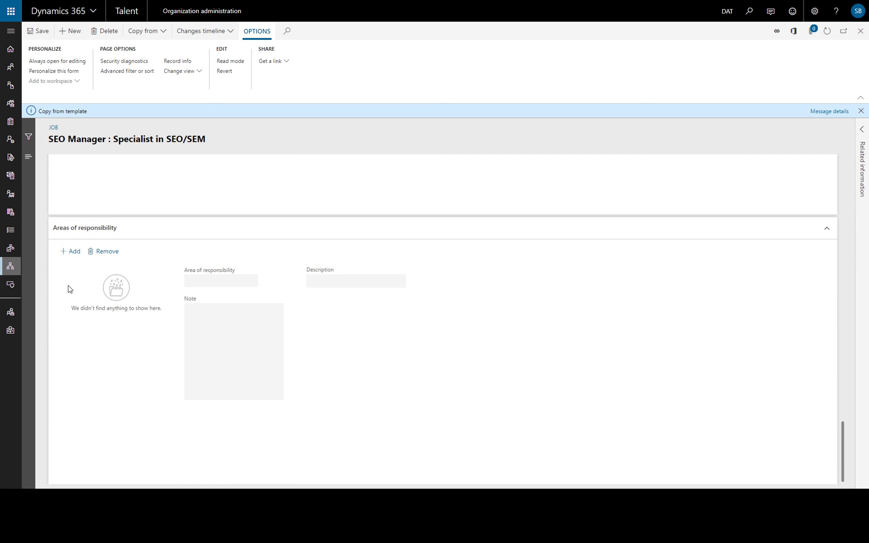
left_click(74, 251)
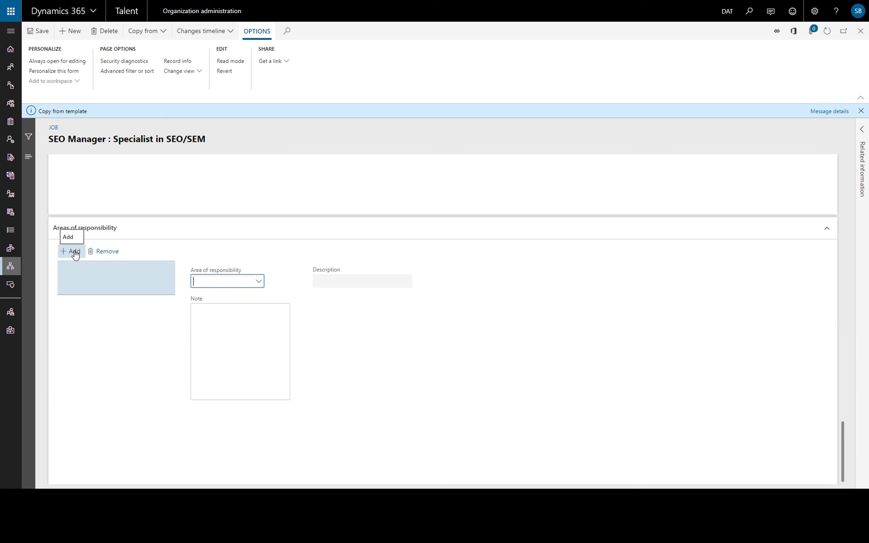
left_click(256, 282)
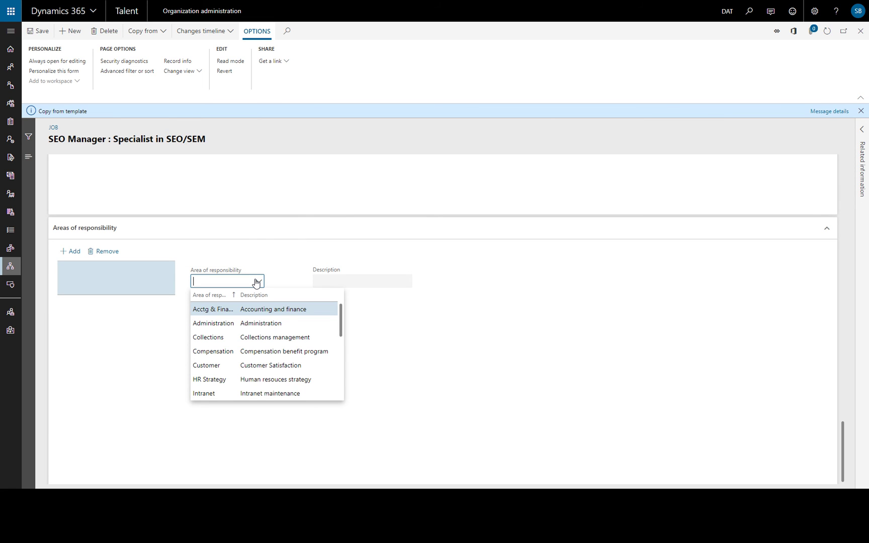
type("sale")
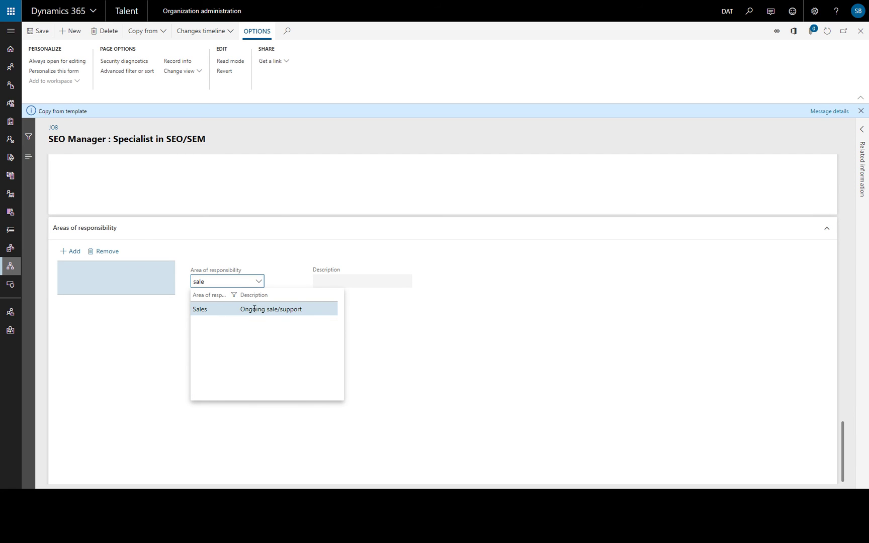
left_click(254, 310)
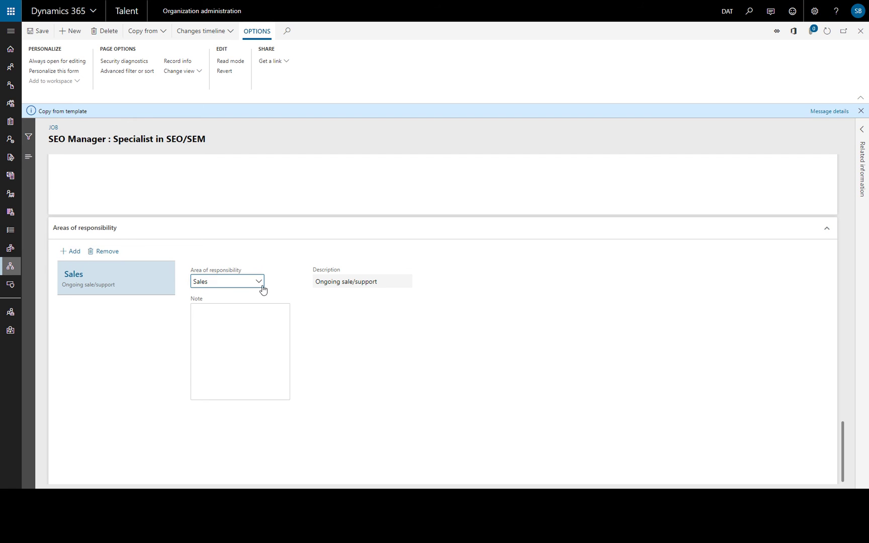
Discard the extra empty line and open the Sales area of responsibility setup page
left_click(72, 251)
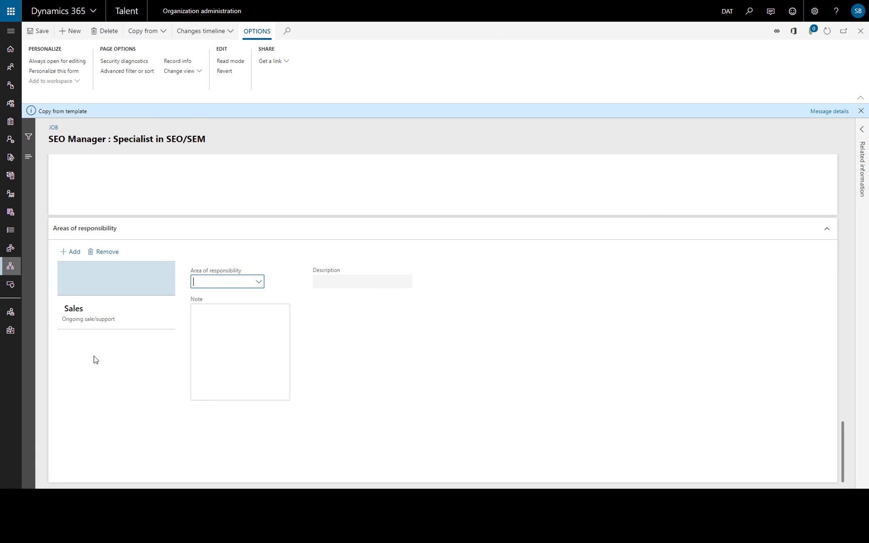
left_click(74, 308)
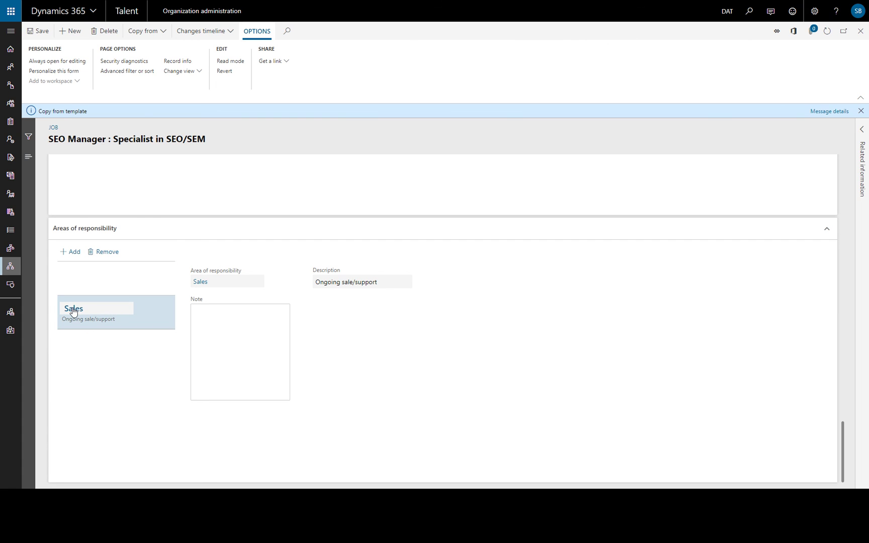
left_click(80, 310)
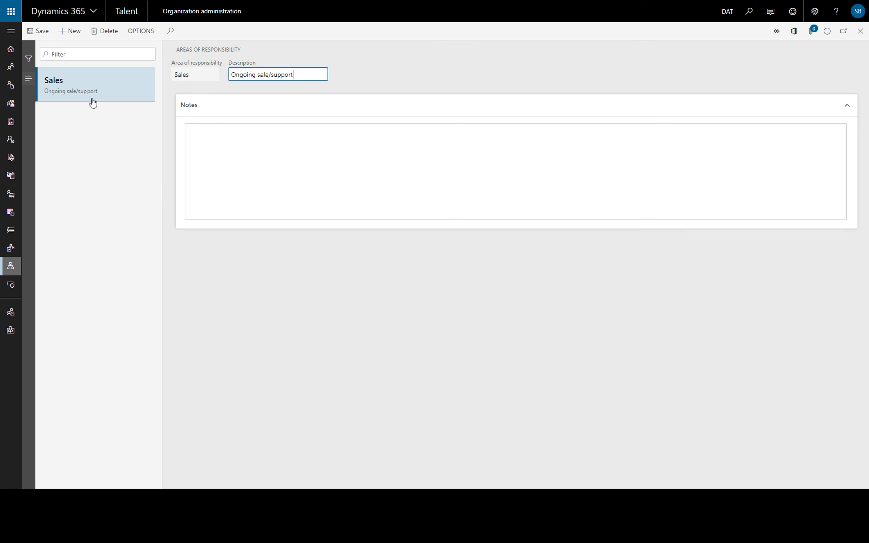
Create and save area 'Product X' described 'Strategy for product X', then return to the job
left_click(82, 39)
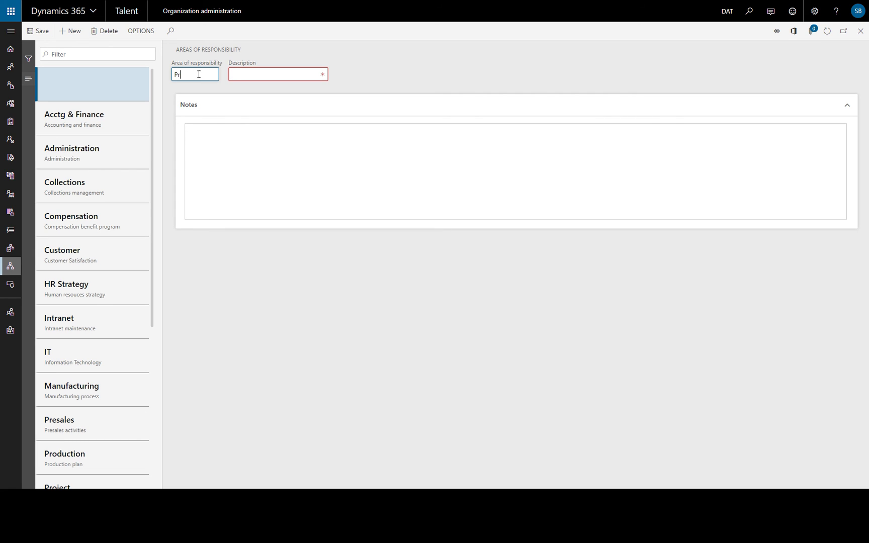
type("Product X")
key("Tab")
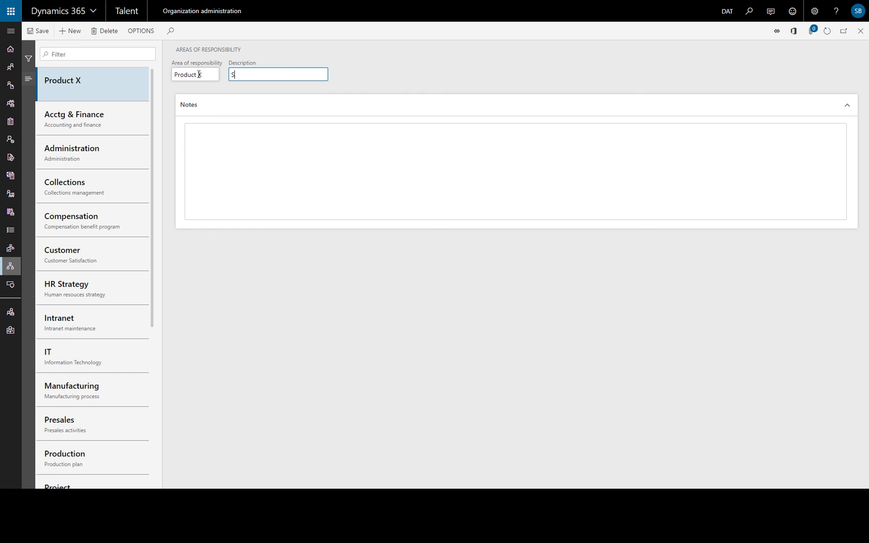
type("Strategy fo")
type("r product X")
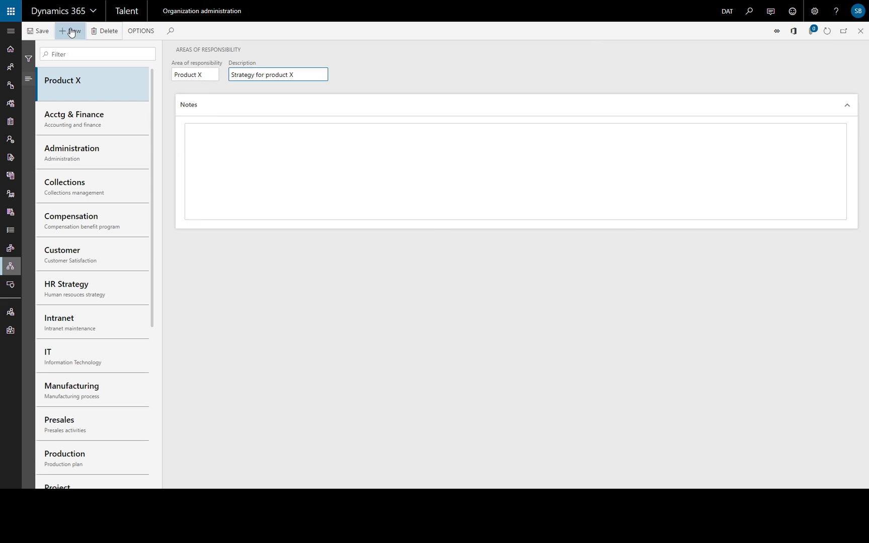
left_click(36, 30)
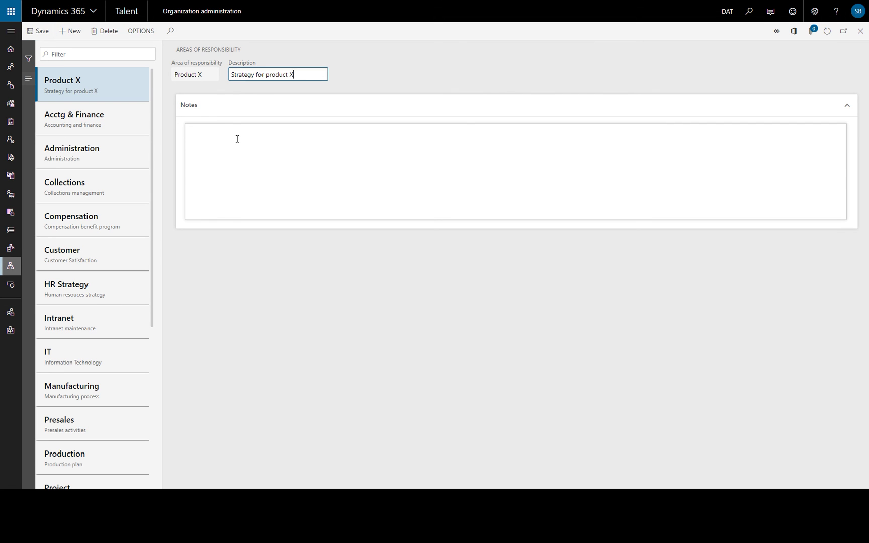
key("Escape")
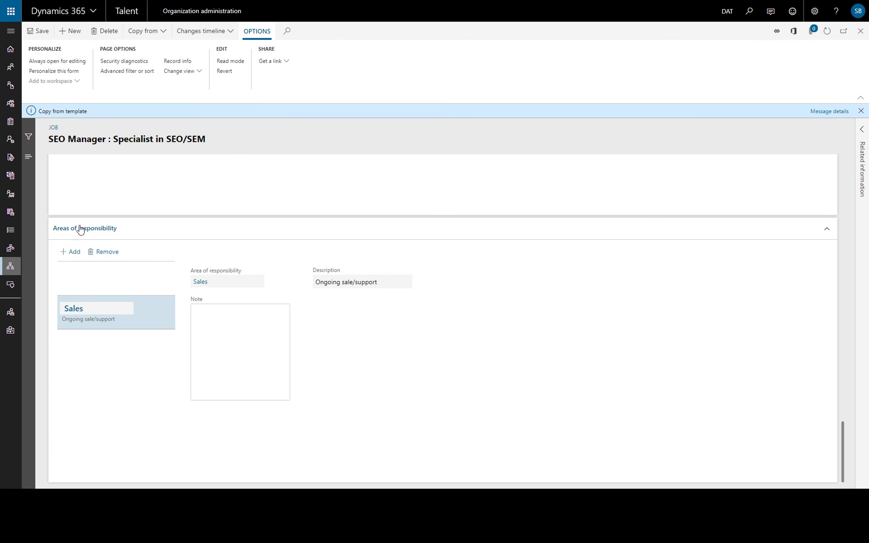
Add a new area of responsibility line set to Strategy X ('Strategy for product line X')
left_click(71, 251)
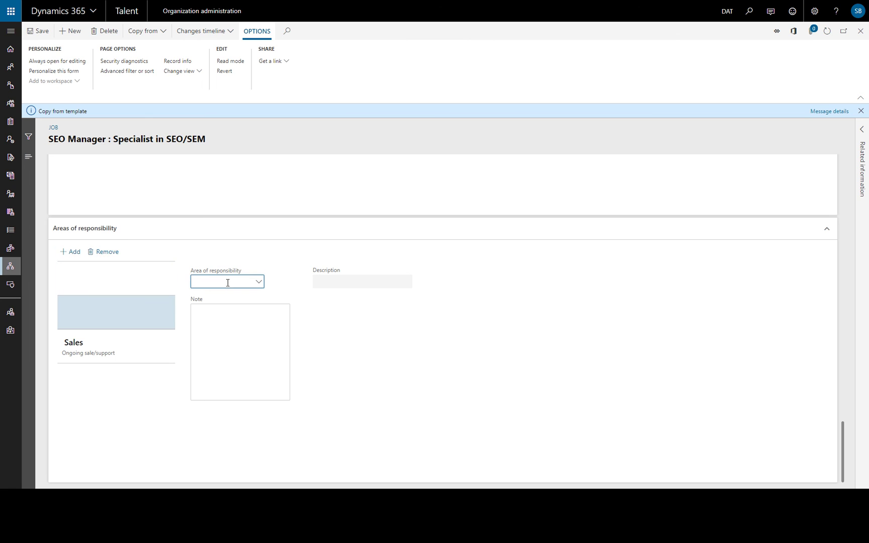
left_click(259, 283)
scroll(245, 322, "down", 5)
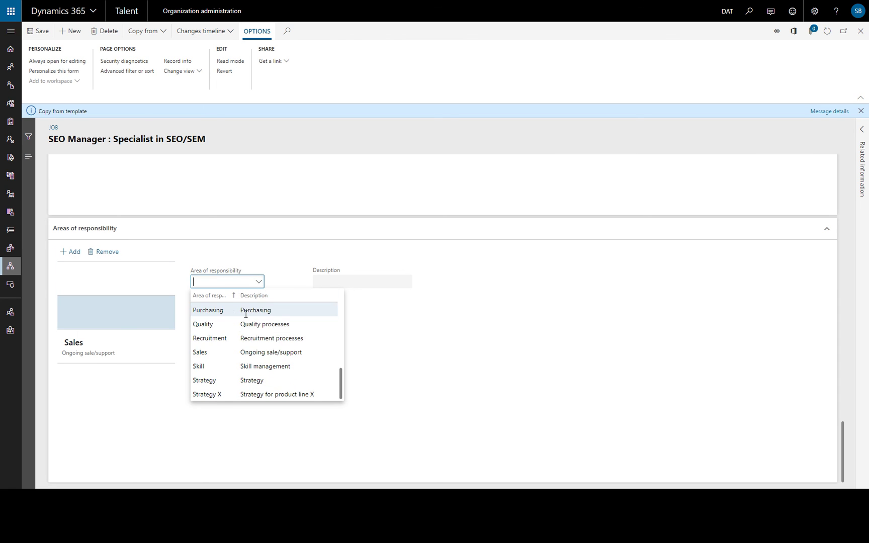
left_click(219, 395)
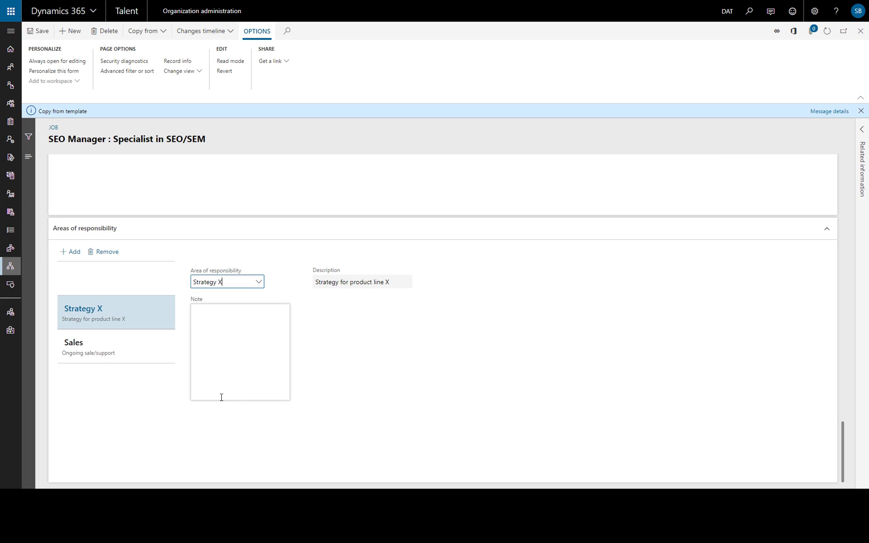